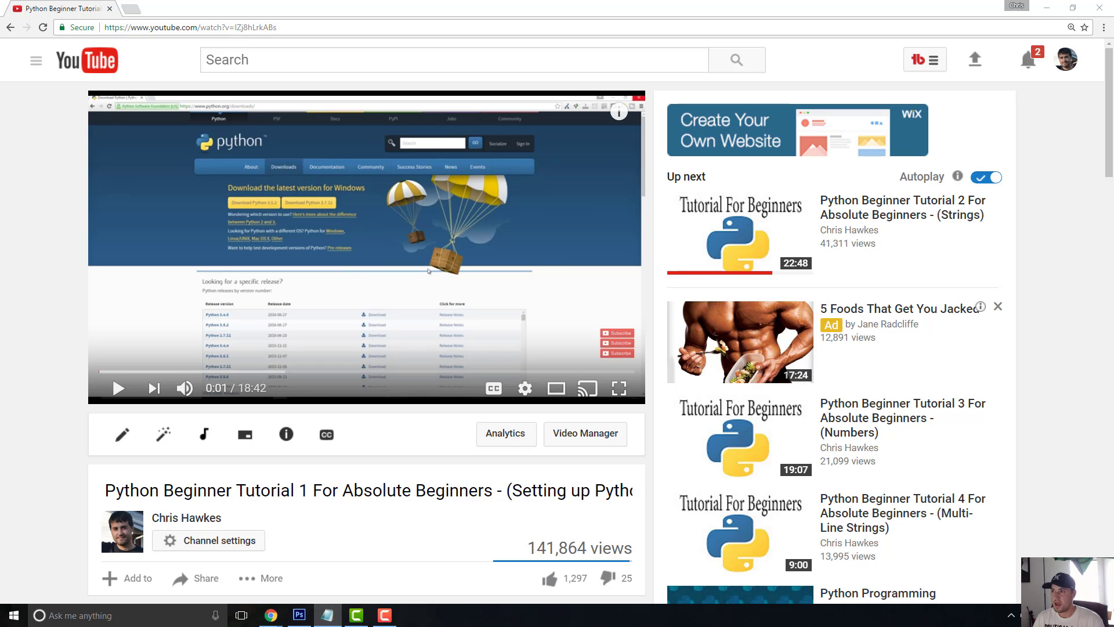
Step: Browse the devmountain.com coding bootcamp homepage, then return to the YouTube Python Beginner Tutorial 1 page
key("alt+Tab")
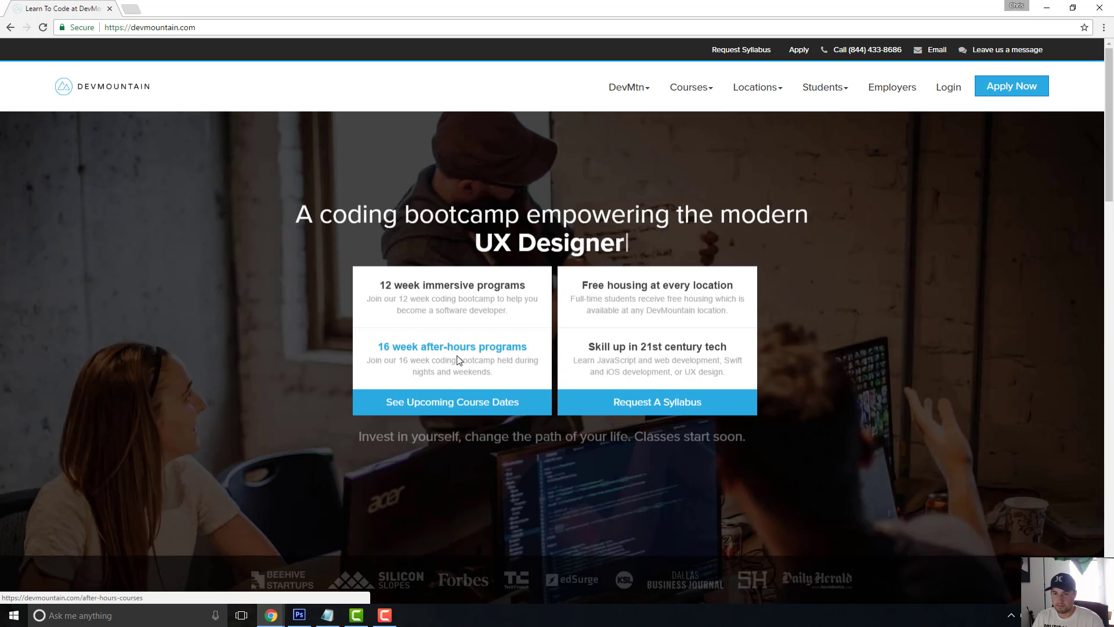
key("alt+Tab")
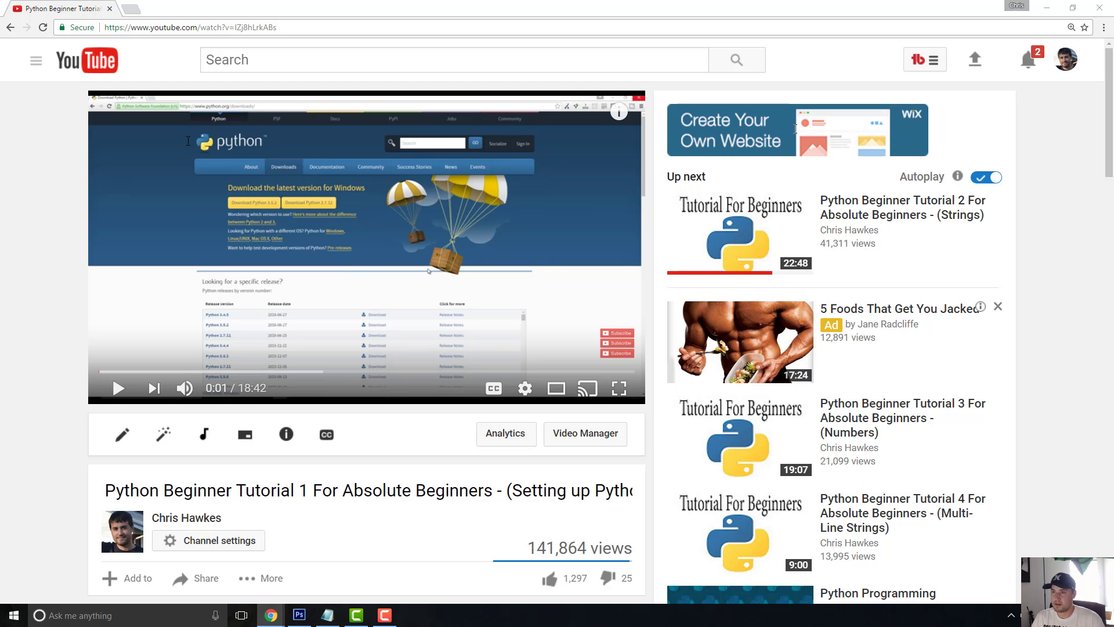
Step: Switch from the YouTube video to React's 'Tutorial: Intro To React' tic-tac-toe page
key("alt+Tab")
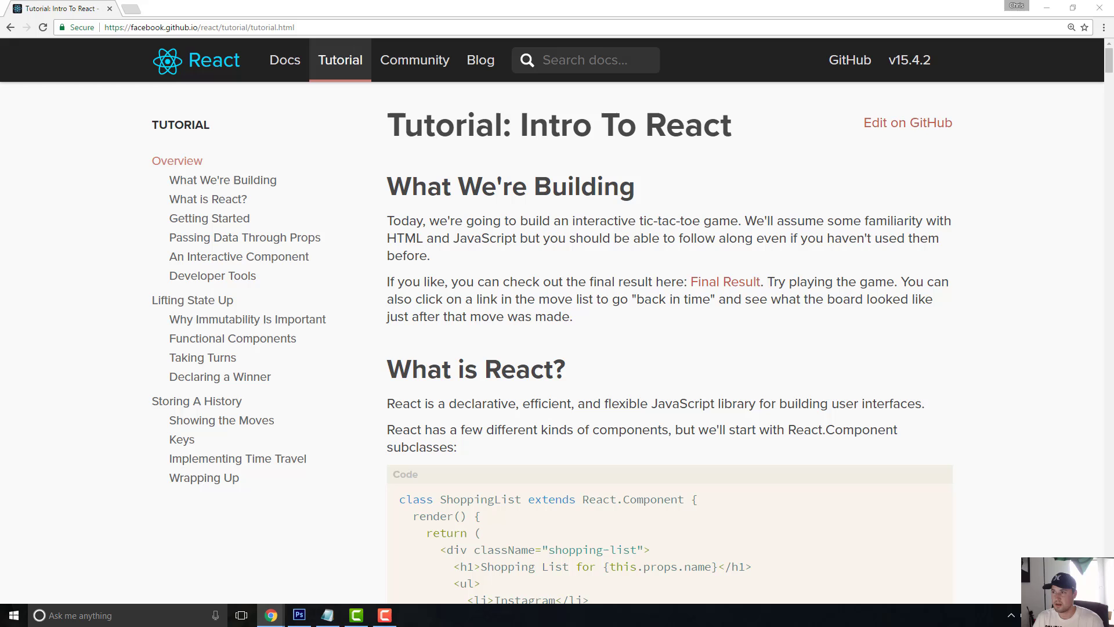
Step: Switch from the React tutorial to python.org's 'Python For Beginners' getting-started page
key("alt+Tab")
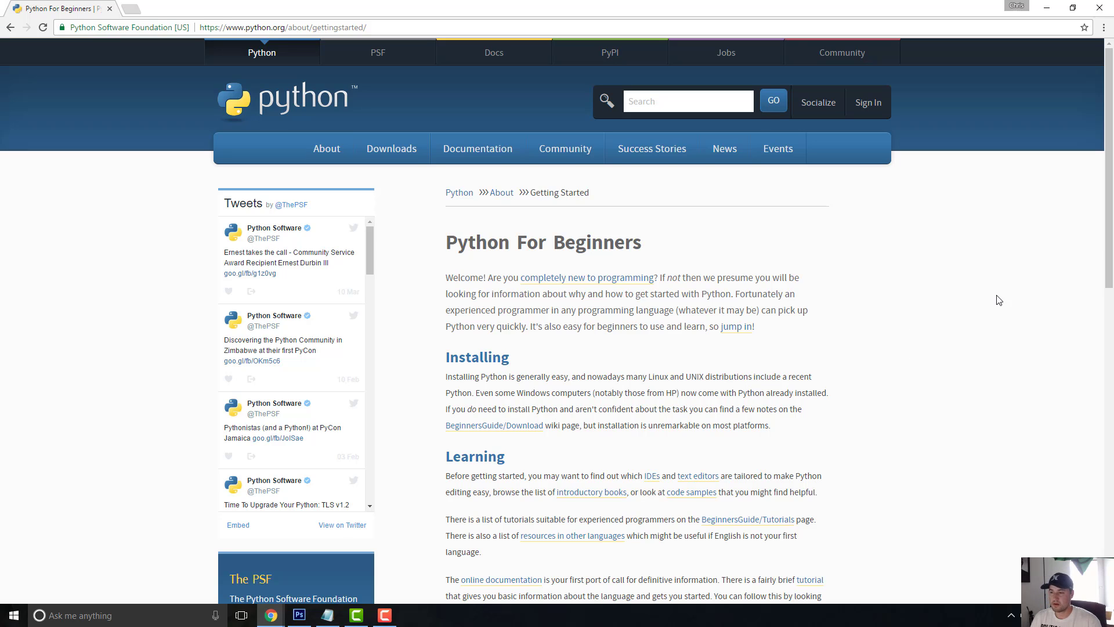
Step: Move from python.org to the djangoproject.com 'Meet Django' homepage, then to MDN's JavaScript docs window
key("alt+Tab")
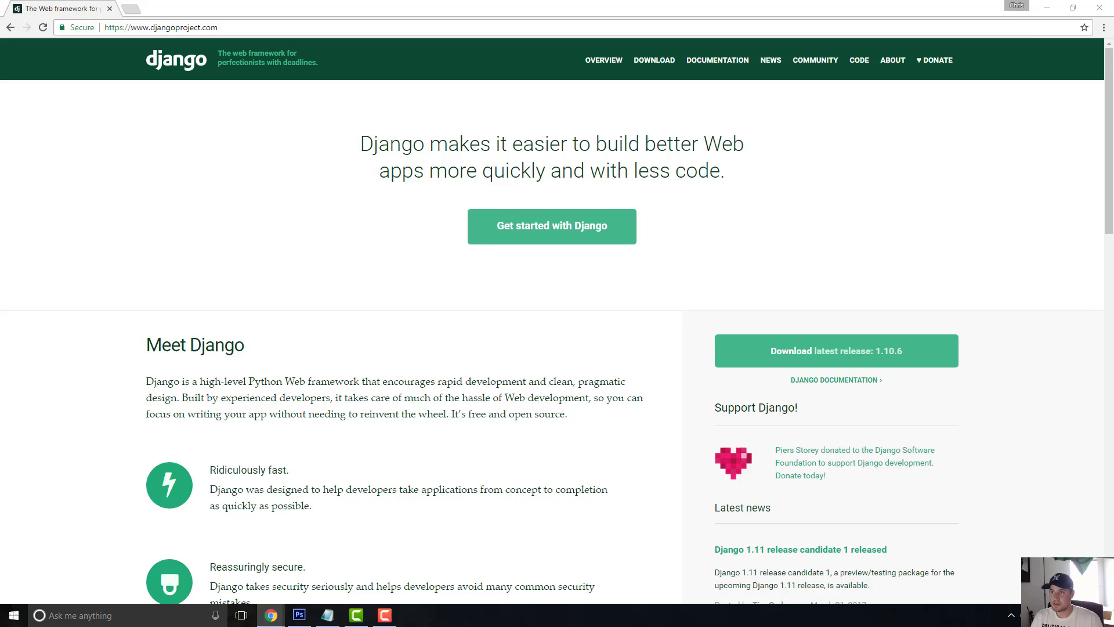
key("super+Left")
Step: Bring up MDN Web Docs' JavaScript language overview explaining the ECMAScript standard
key("super+Up")
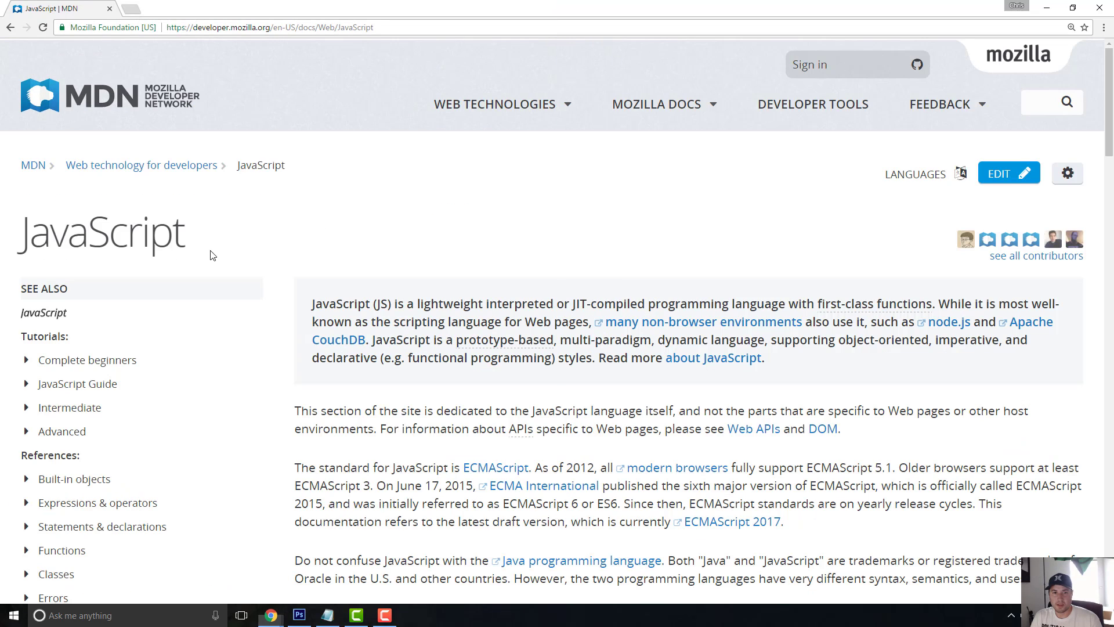